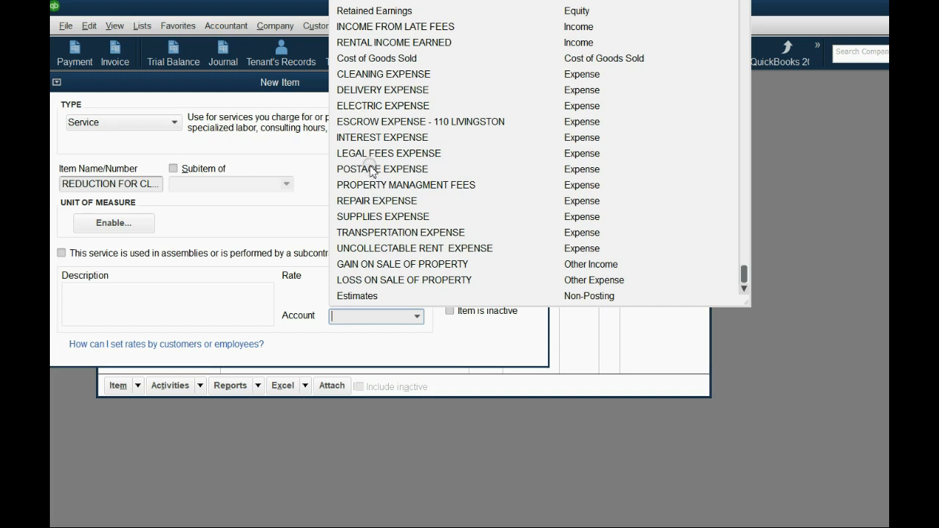
- Assign the CLEANING EXPENSE account to the new rent reduction service item and save the item
left_click(364, 74)
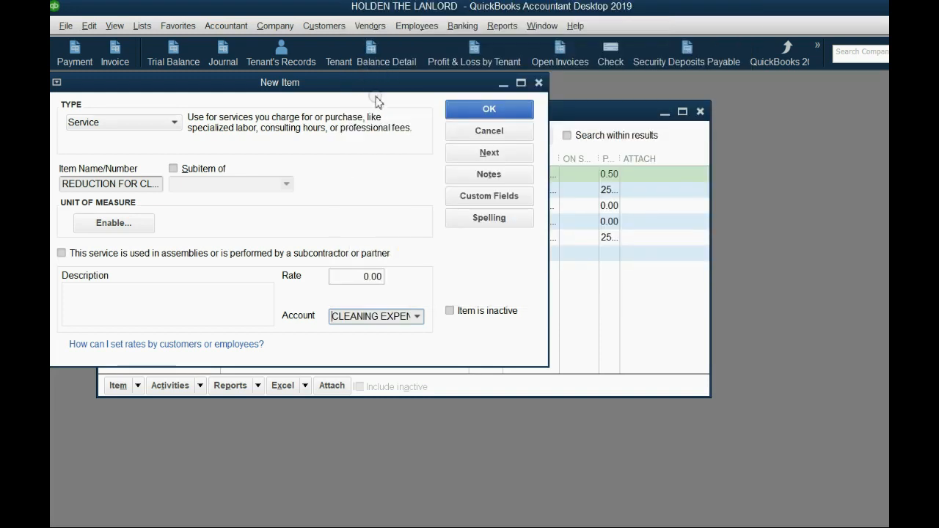
left_click(463, 108)
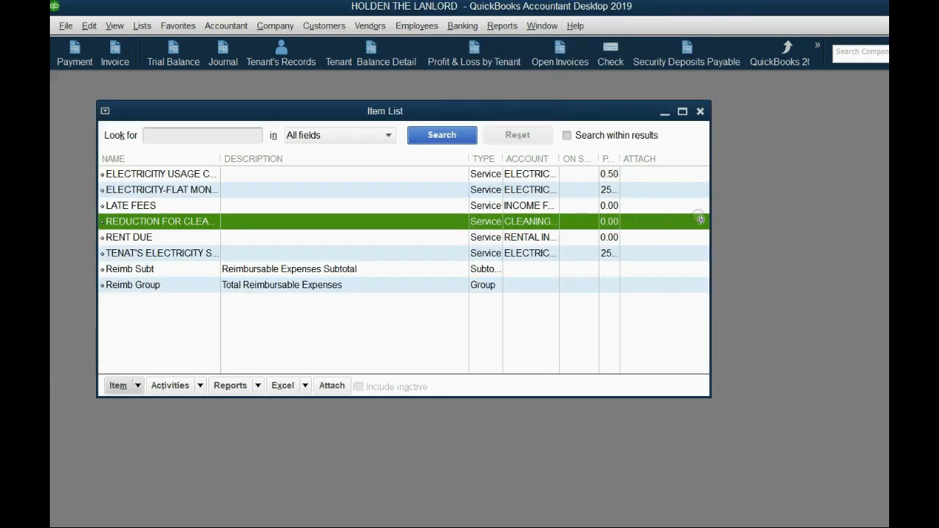
- Widen the Item List window and narrow the Description column to make more room for the other item columns
left_click_drag(709, 213, 868, 225)
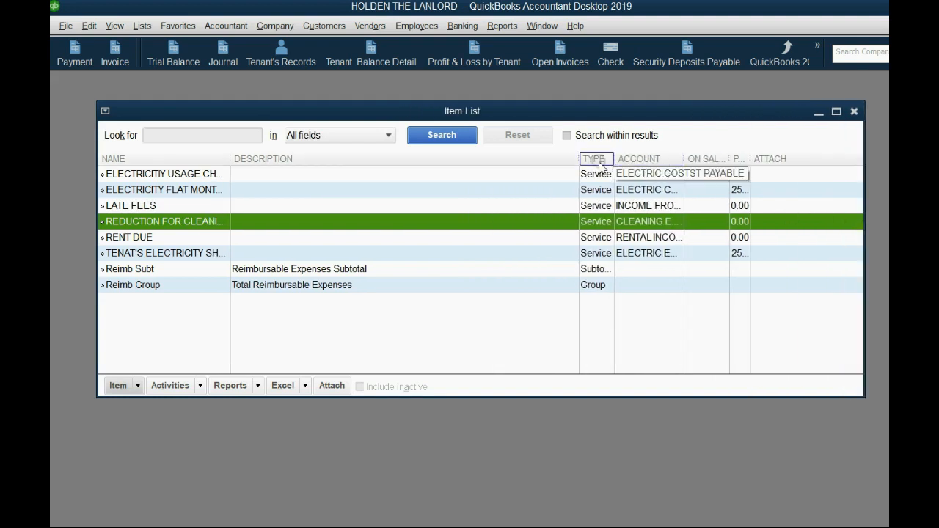
left_click_drag(582, 161, 413, 157)
left_click_drag(727, 158, 701, 159)
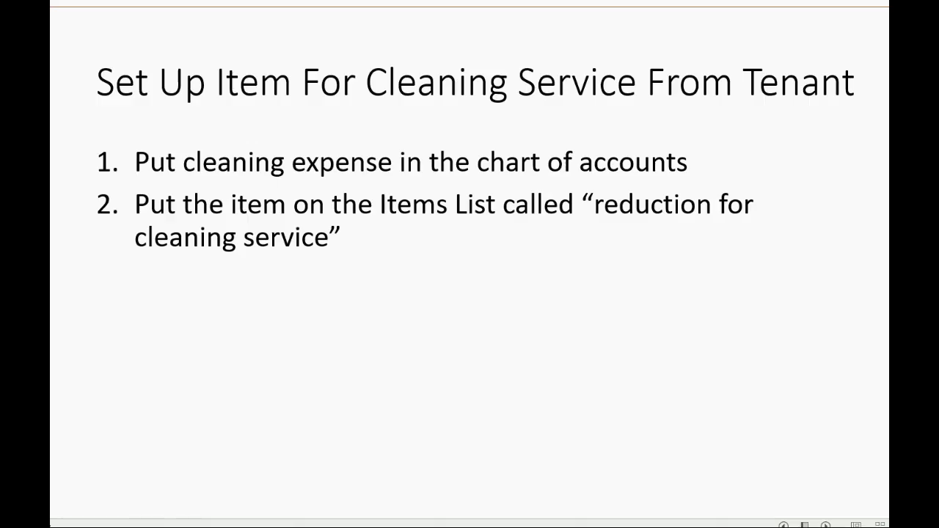
key("Right")
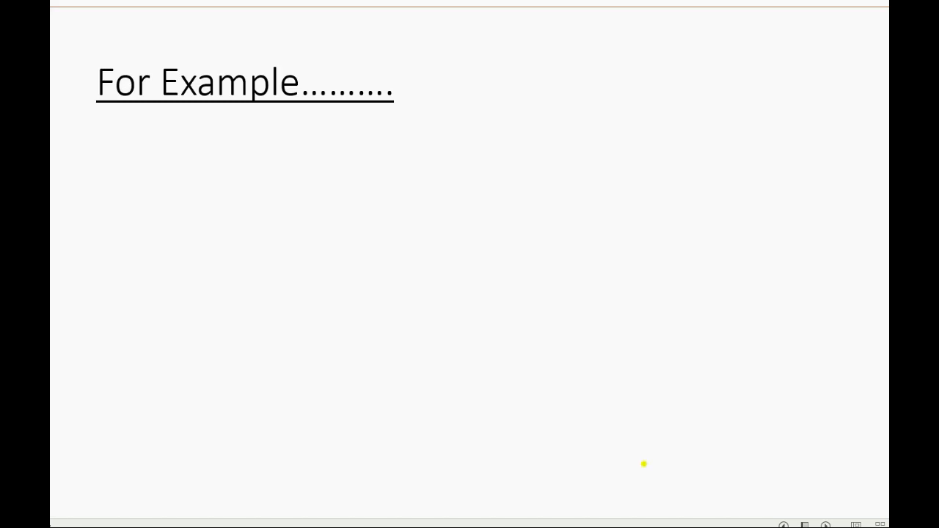
key("Right")
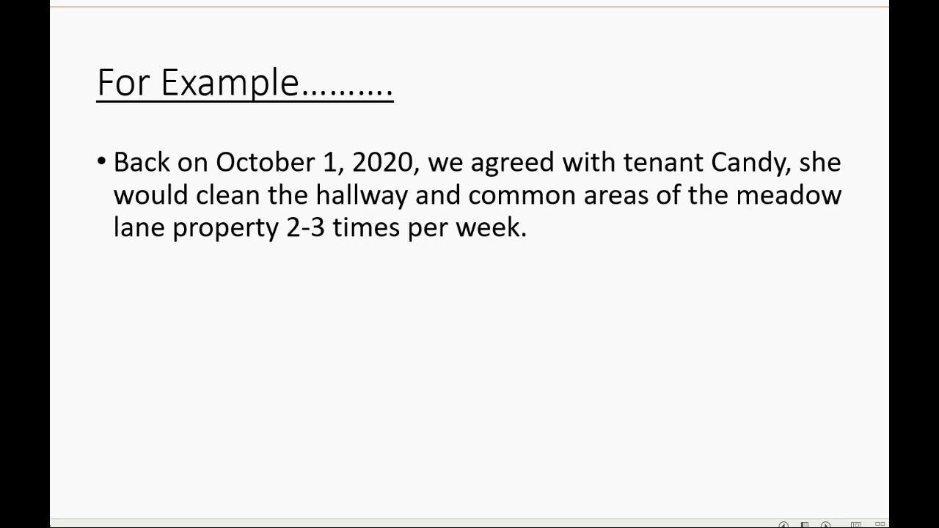
key("Right")
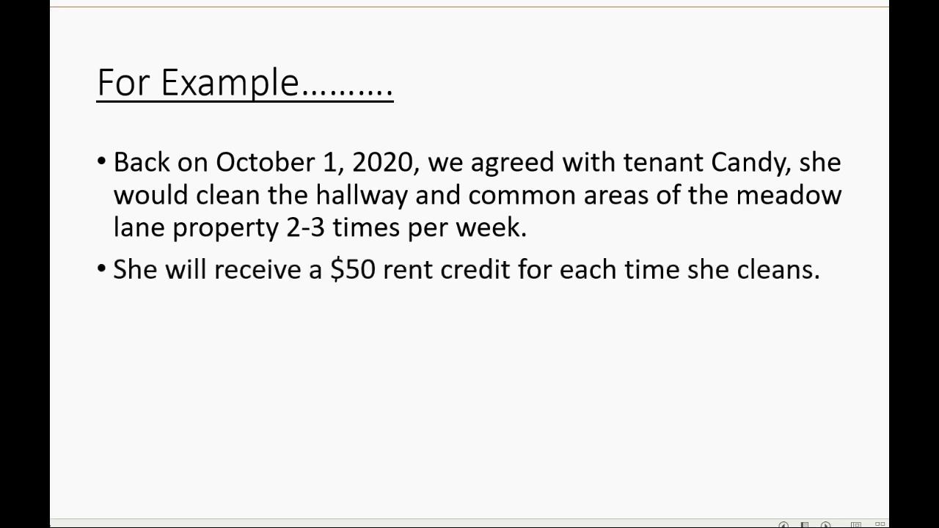
left_click(814, 366)
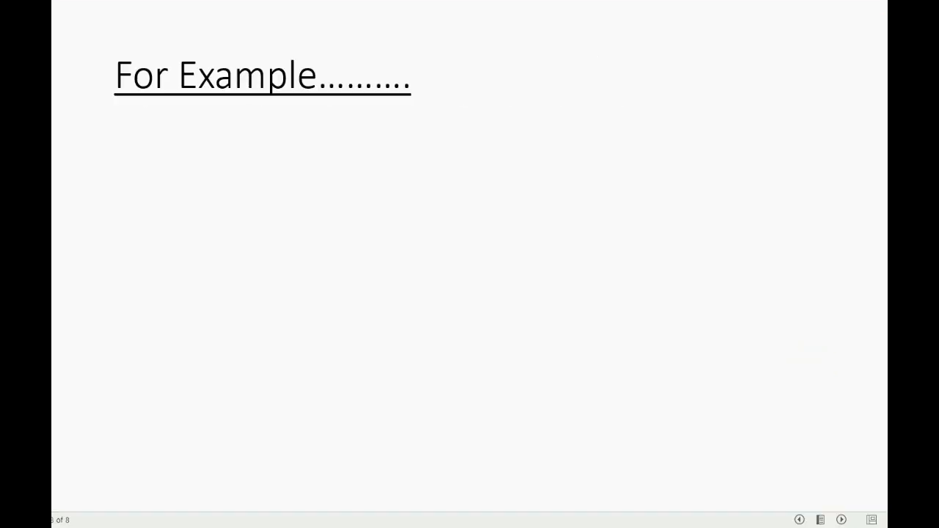
left_click(843, 520)
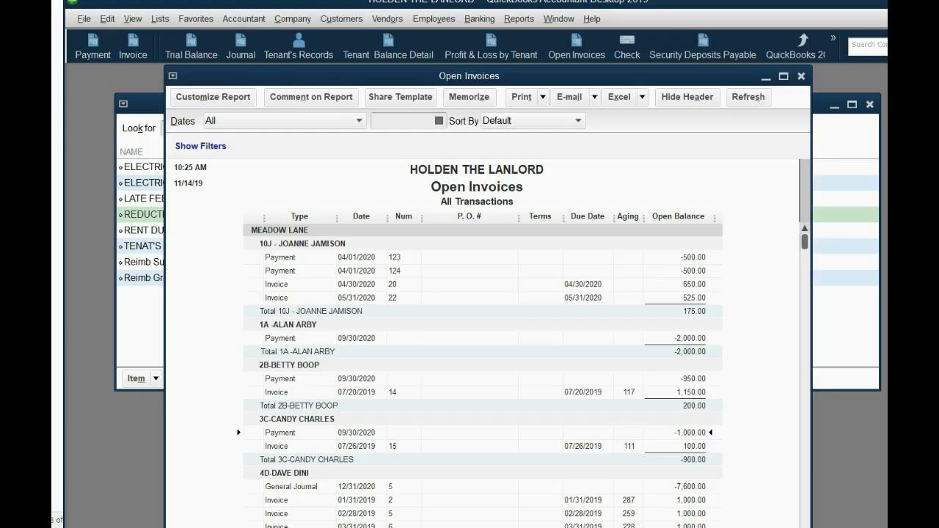
- Start a new credit memo and set its date to 10/10/2020
left_click(341, 20)
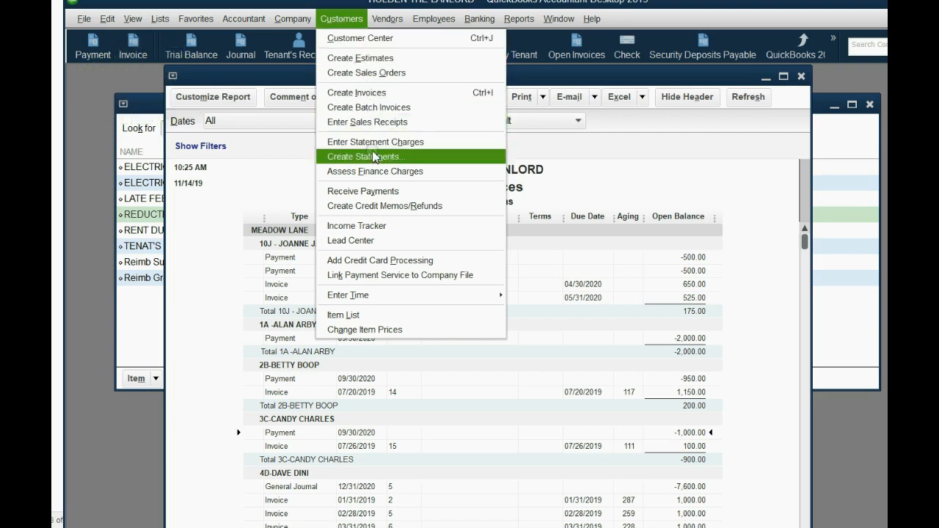
left_click(387, 206)
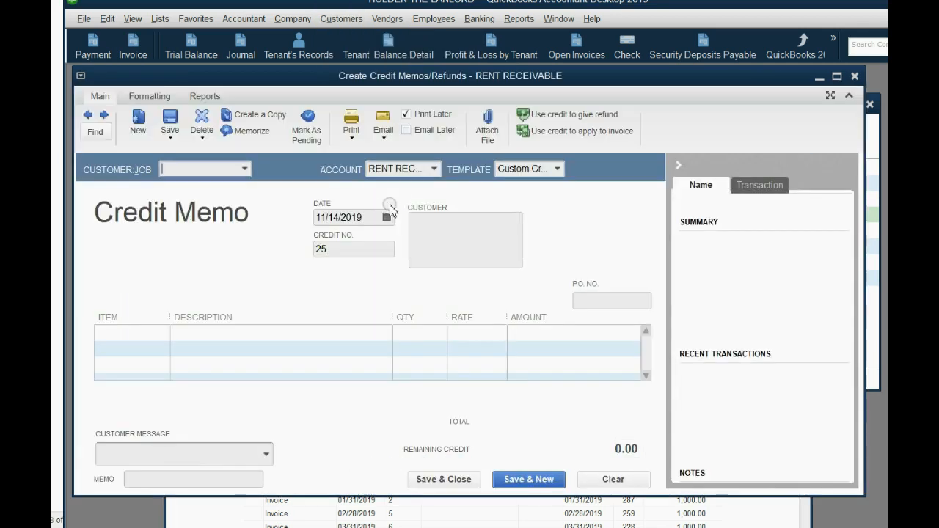
left_click(386, 217)
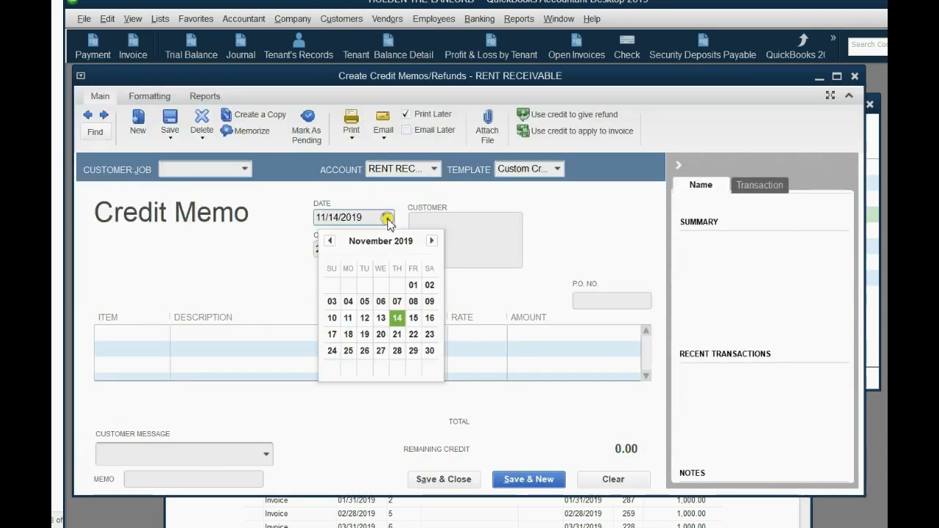
left_click(329, 243)
left_click(329, 242)
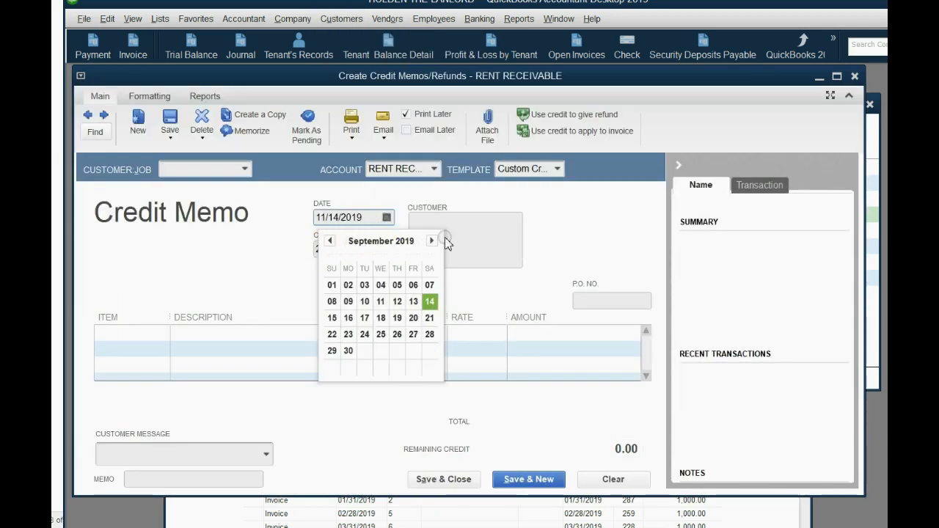
left_click(431, 242)
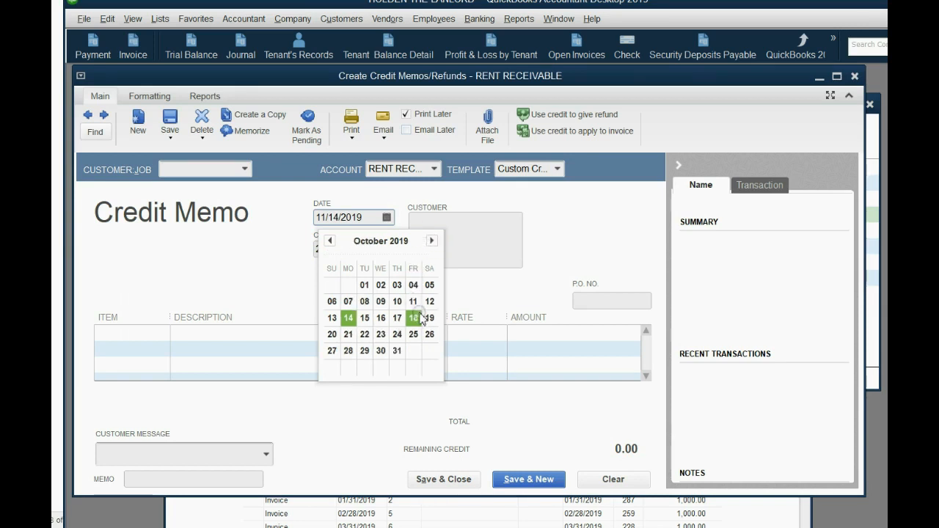
left_click(397, 300)
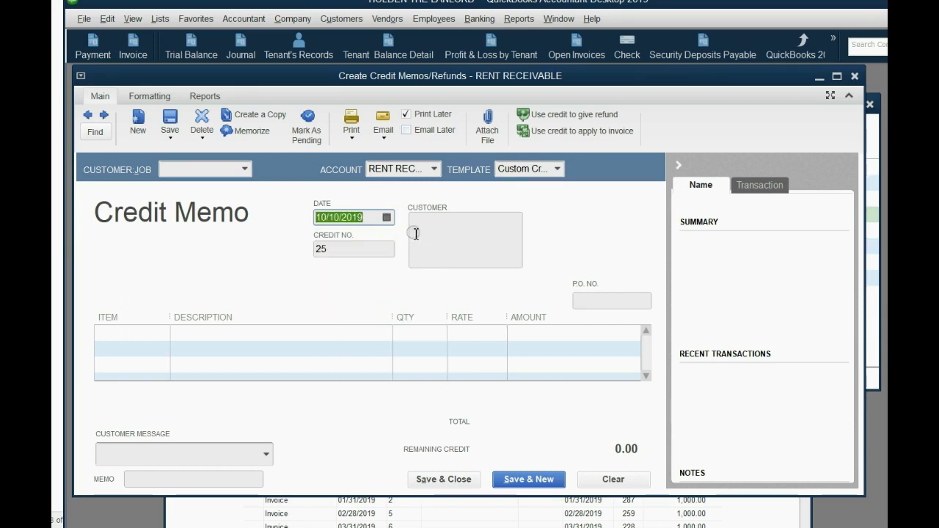
left_click(379, 224)
key("BackSpace")
key("BackSpace")
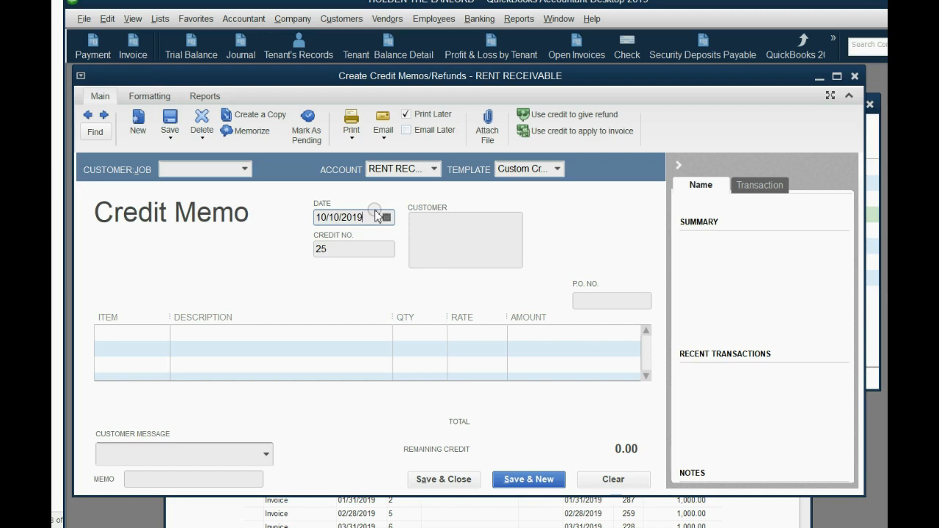
type("20")
- Assign the credit memo to the 3C tenant of MEADOW LANE and add the reduction for cleaning service item
left_click(244, 170)
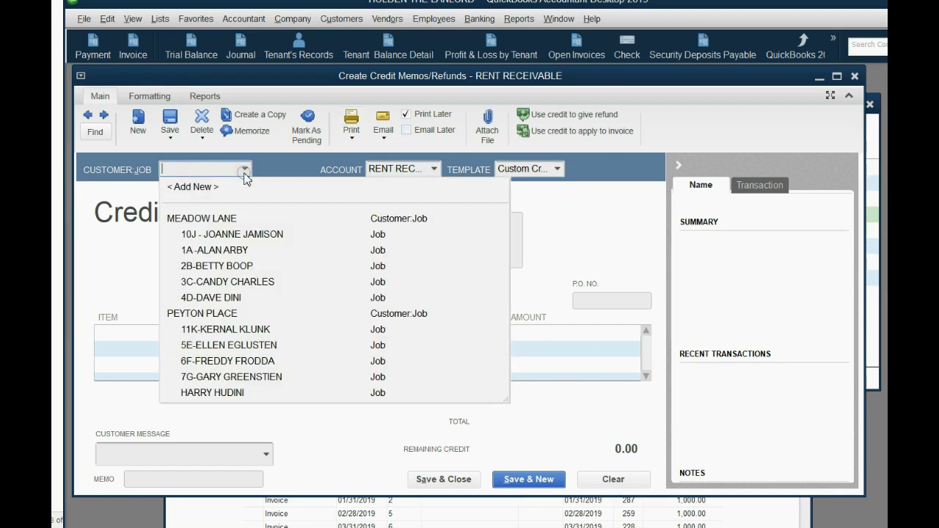
left_click(233, 283)
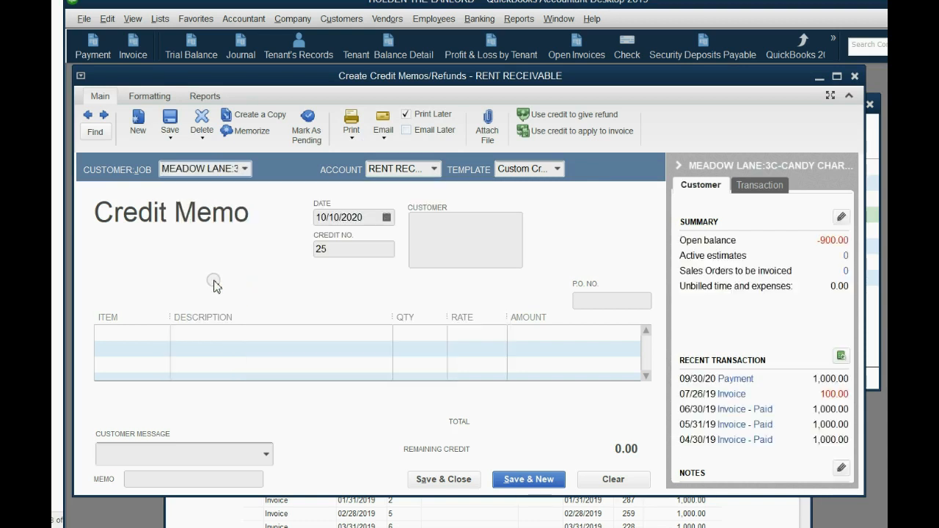
left_click(163, 332)
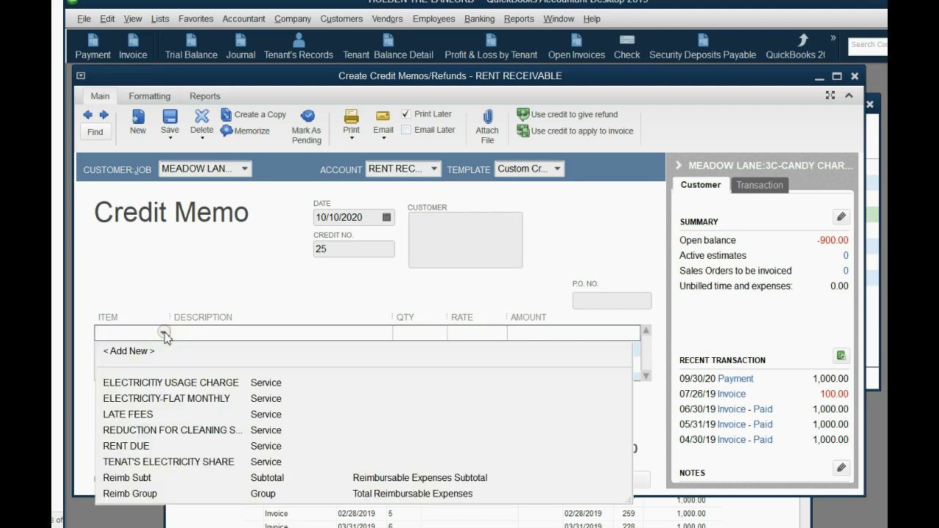
left_click(183, 430)
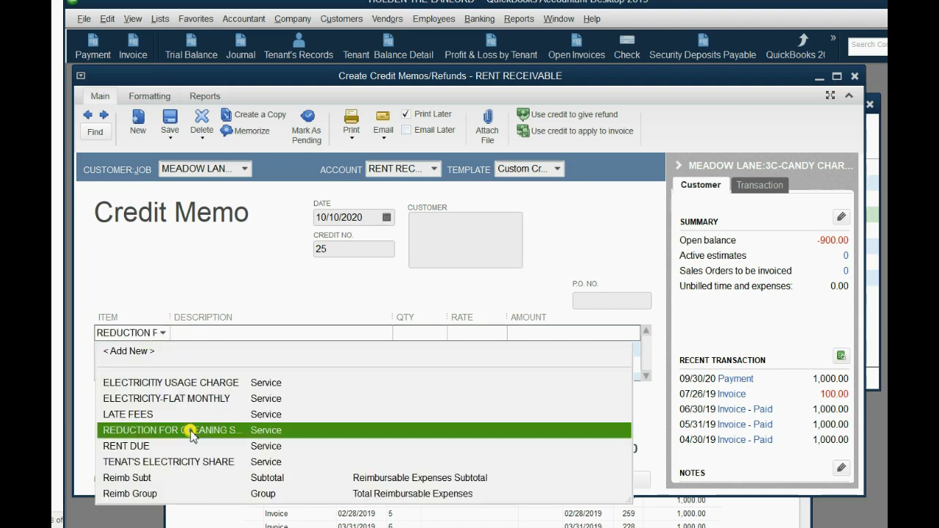
- Set the cleaning reduction amount to 50.00, then save and close the credit memo, dismissing the available credit options
left_click(594, 334)
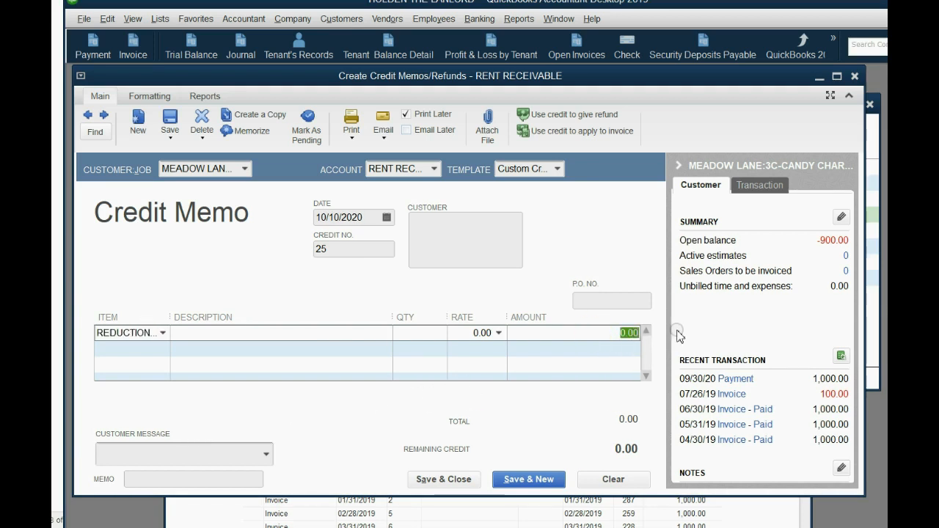
type("50")
key("Tab")
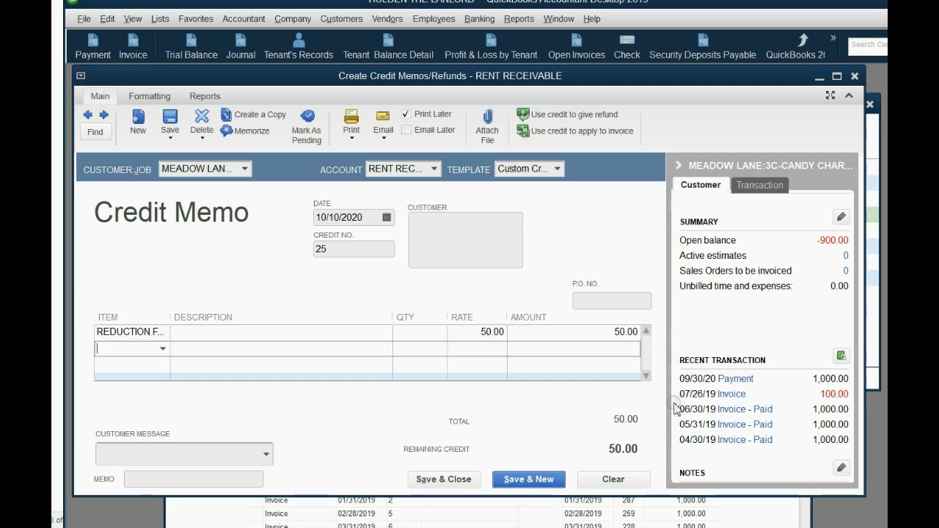
left_click(470, 481)
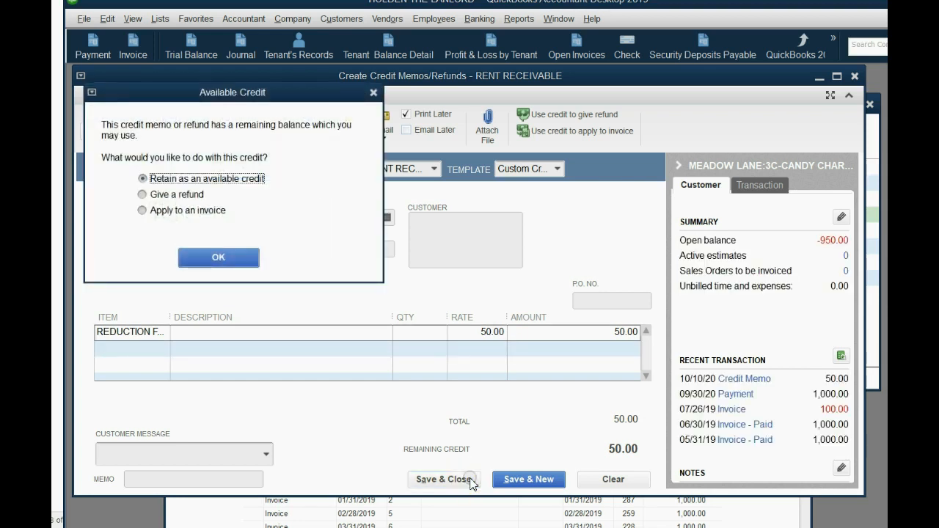
left_click(373, 93)
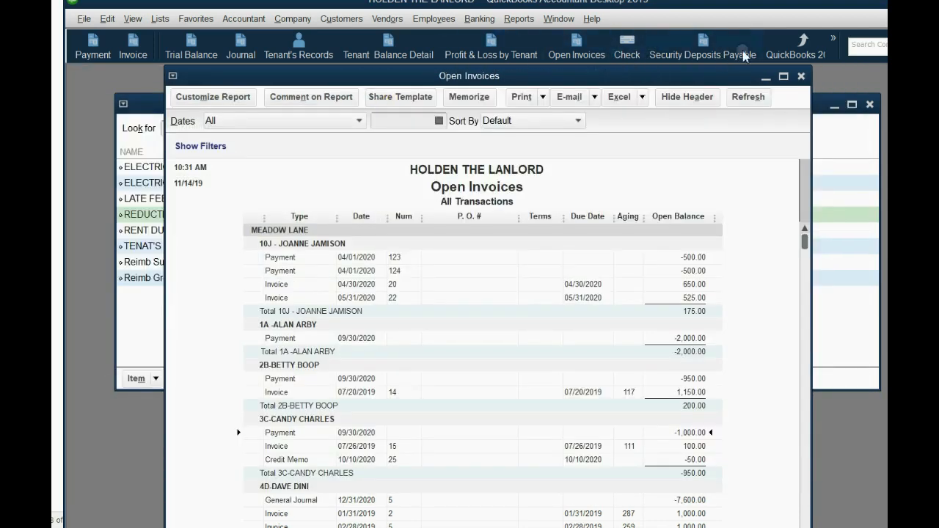
- Open the Rent Balances report and review the 3C tenant's payment and credit memo entries
left_click(834, 49)
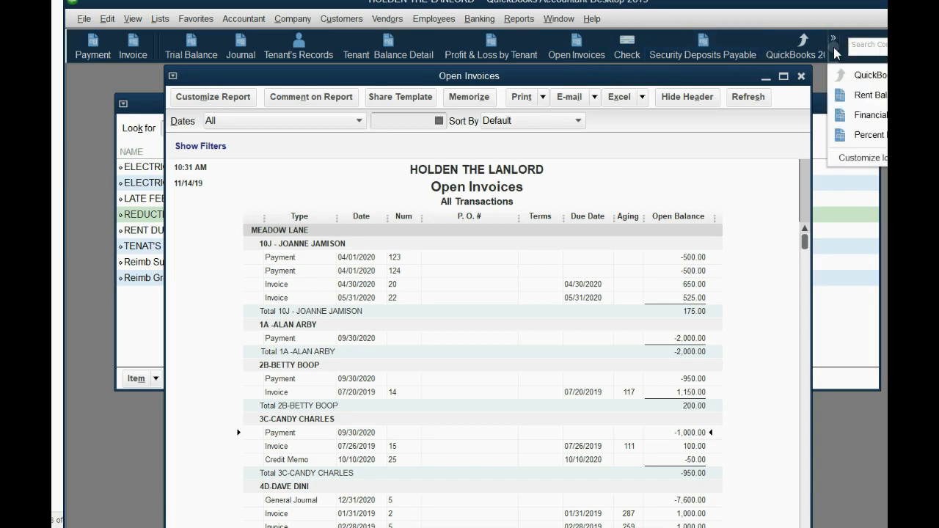
left_click(857, 96)
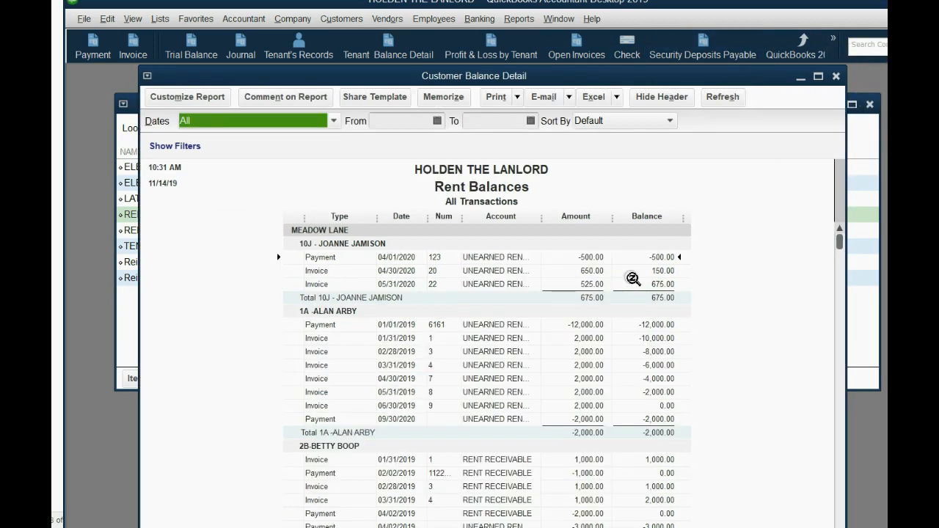
scroll(626, 290, "down", 7)
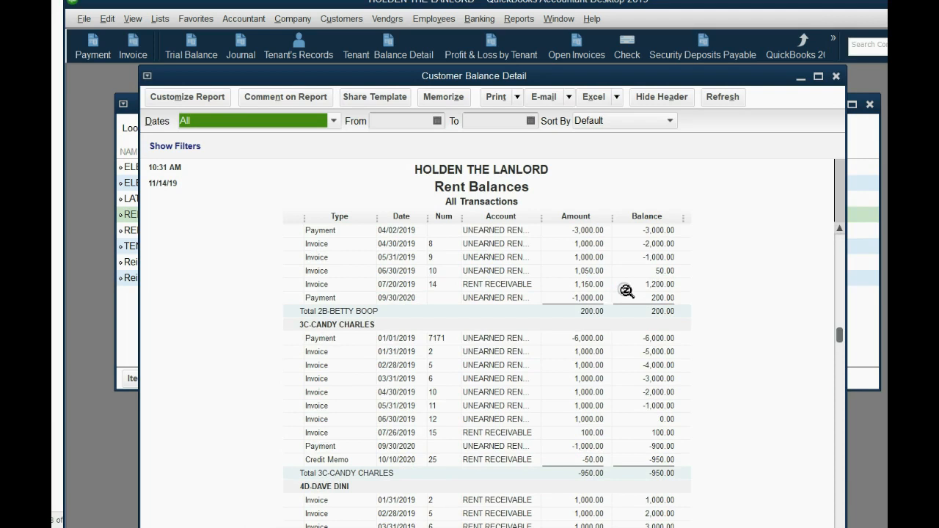
left_click(662, 445)
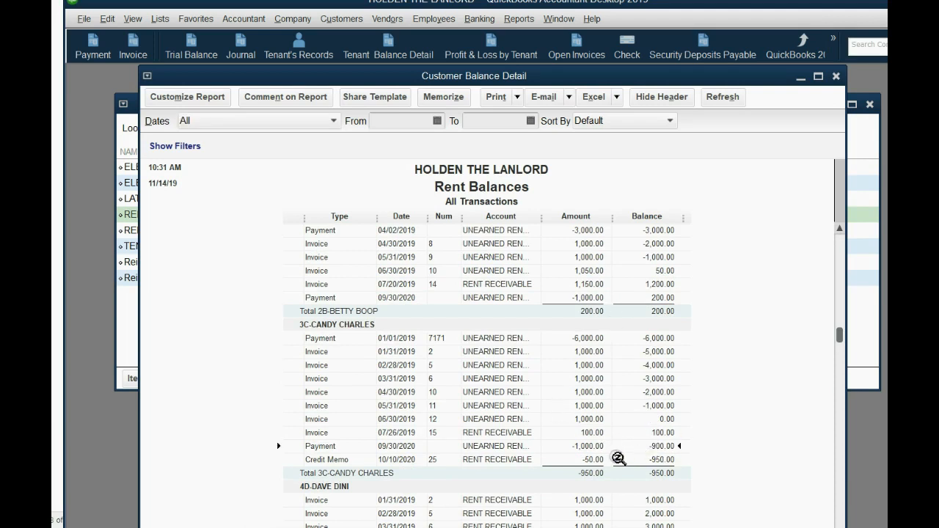
left_click(594, 460)
scroll(748, 361, "down", 2)
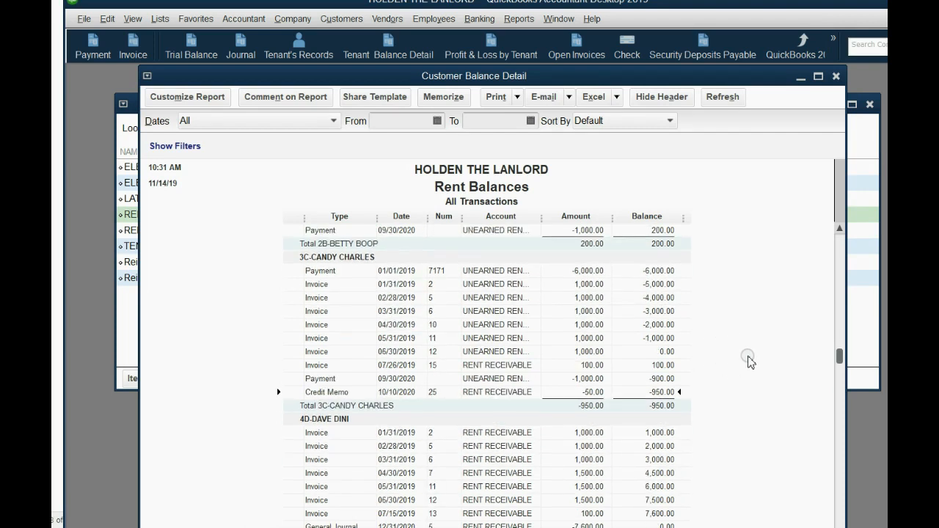
key("alt+Tab")
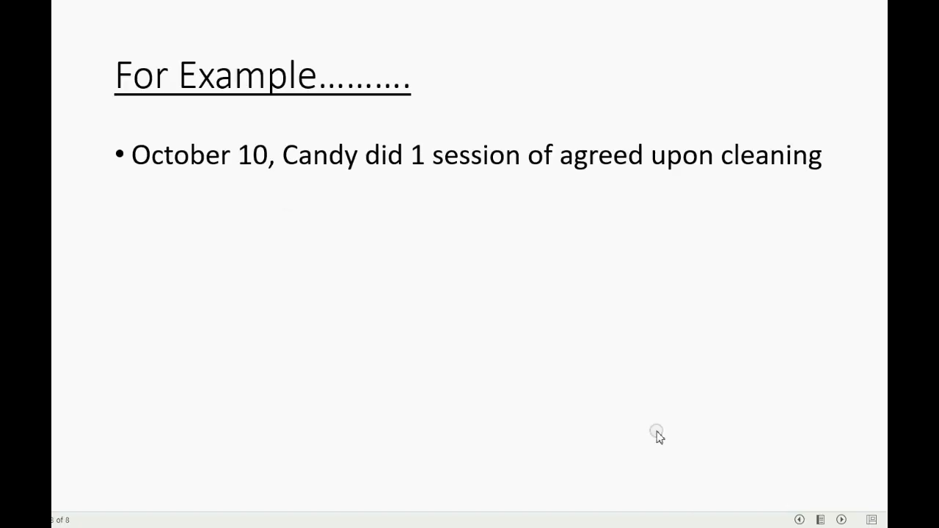
left_click(653, 417)
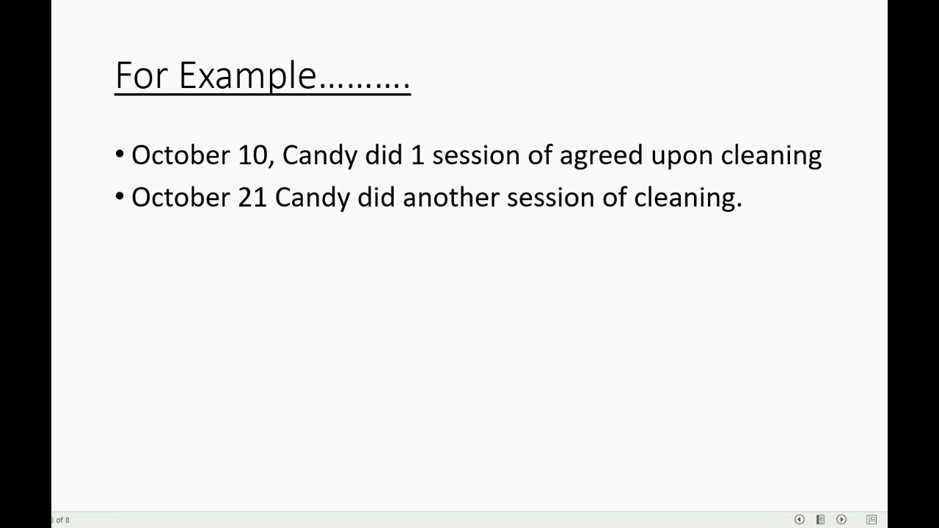
key("alt+Tab")
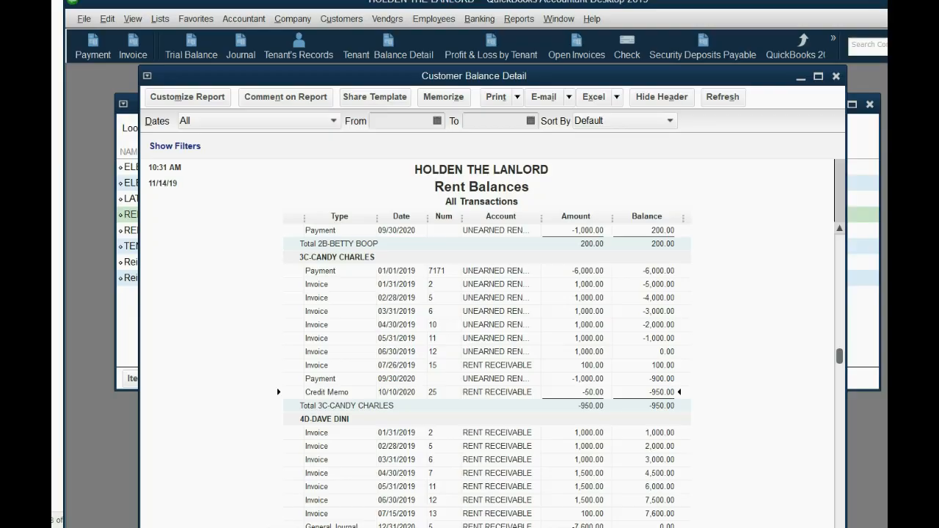
- Start another credit memo and set its date to 10/21/2020
left_click(327, 20)
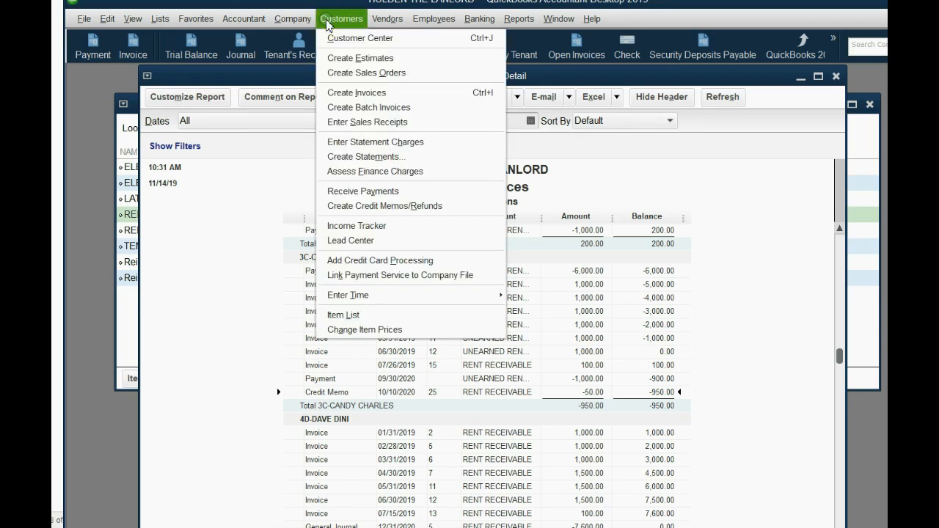
left_click(400, 205)
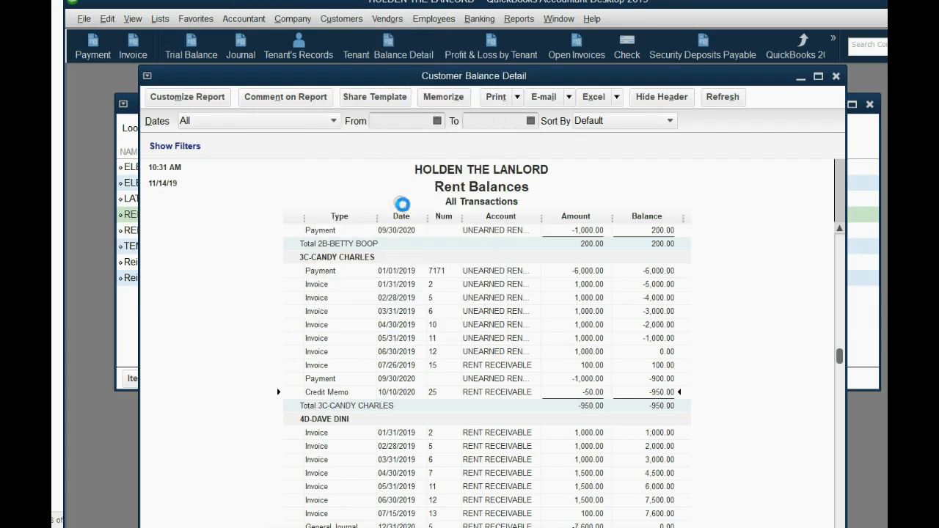
left_click(385, 217)
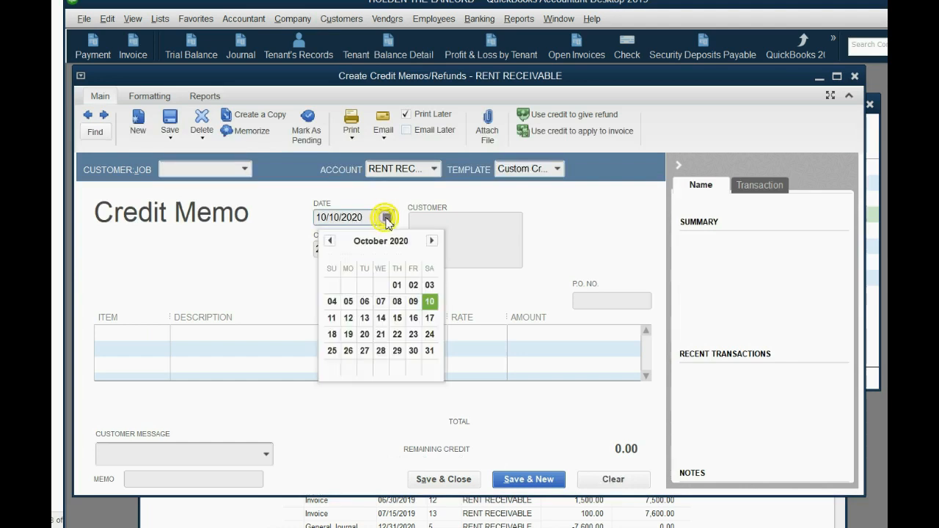
left_click(381, 334)
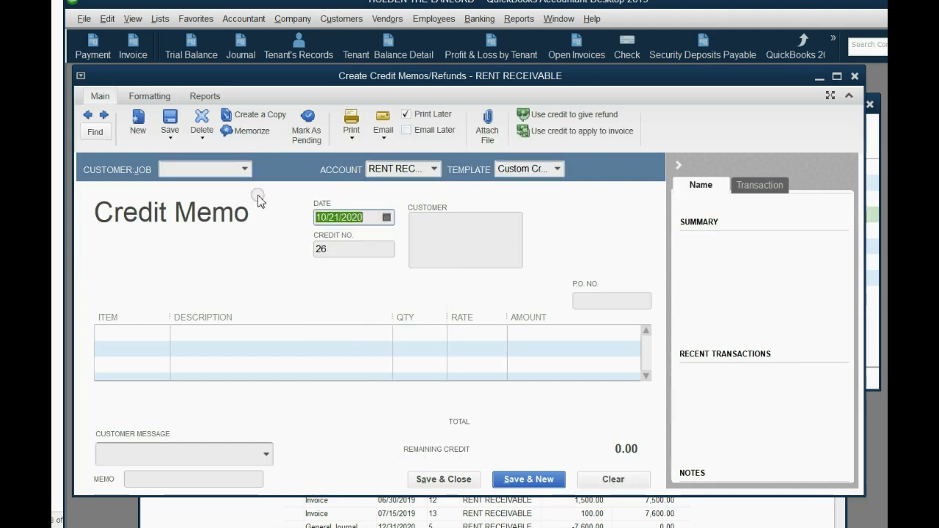
- Assign the 10/21/2020 credit memo to the 3C tenant of MEADOW LANE and add the reduction for cleaning service item
left_click(245, 169)
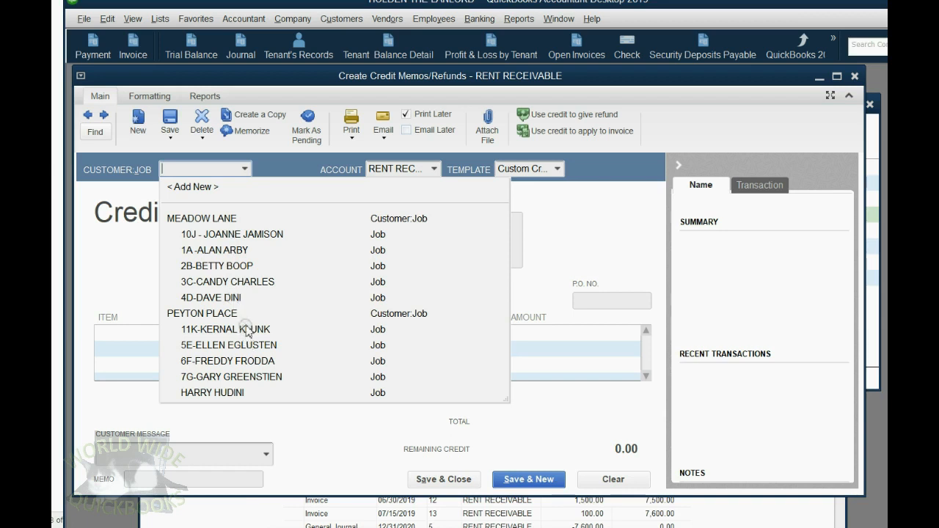
left_click(236, 282)
left_click(162, 336)
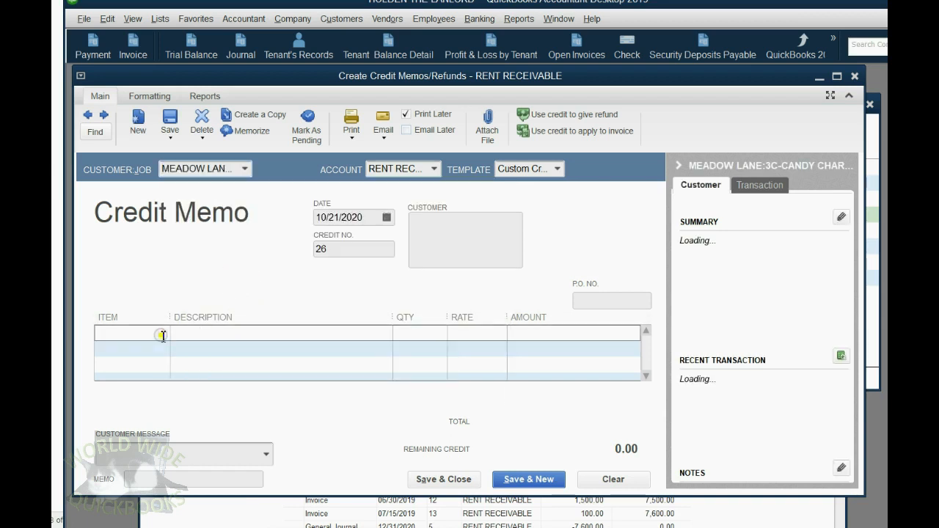
left_click(189, 432)
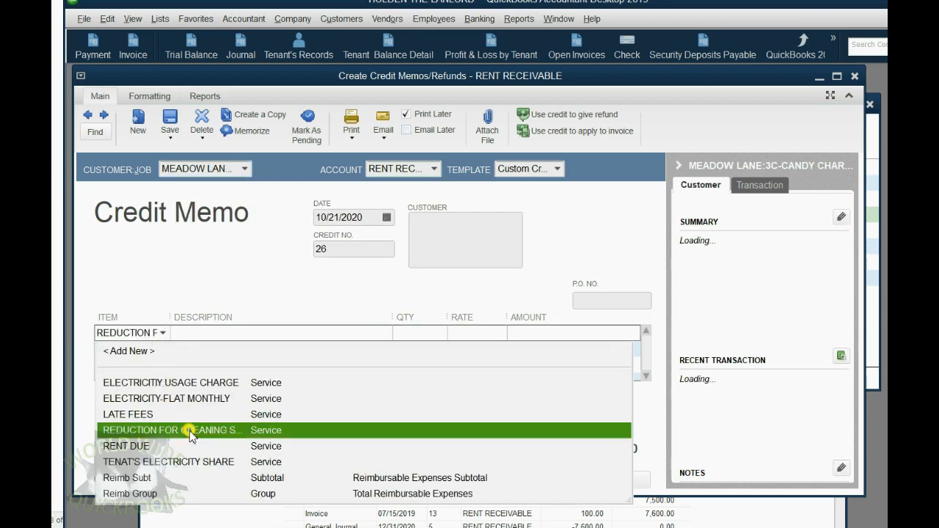
- Set the second cleaning reduction to 50.00, save and close the credit memo, and dismiss the available credit options
left_click(585, 336)
type("5")
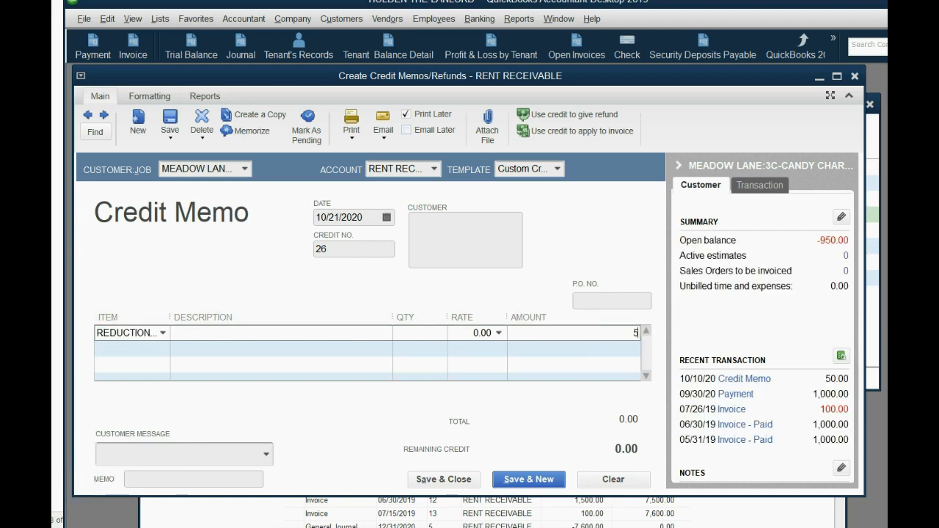
type("0")
key("Tab")
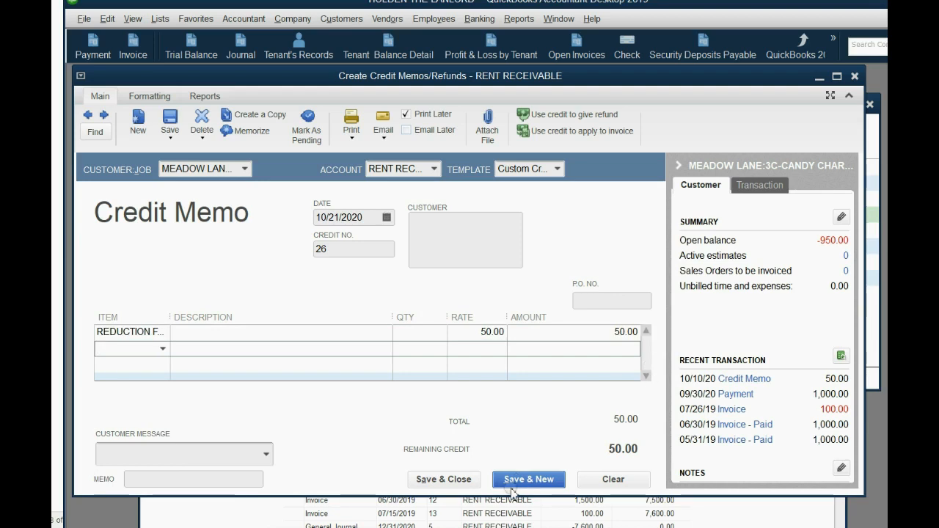
left_click(462, 480)
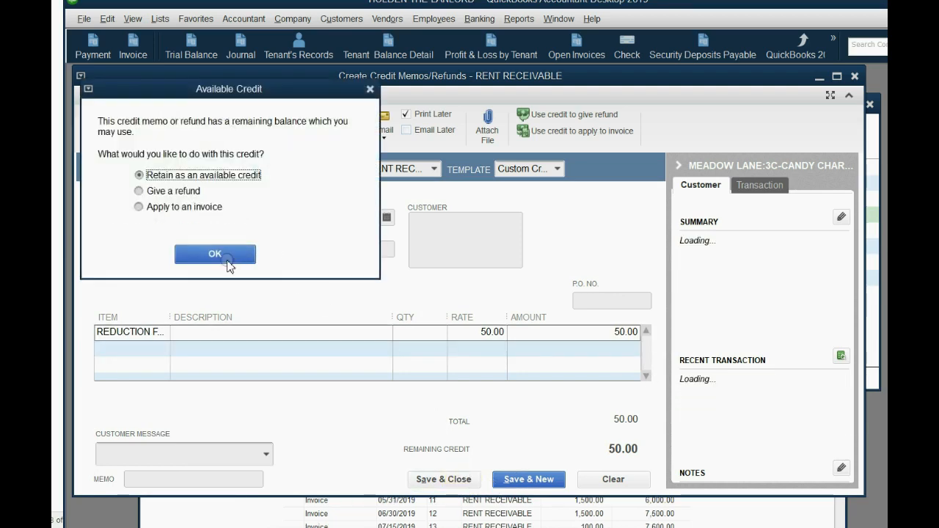
left_click(370, 91)
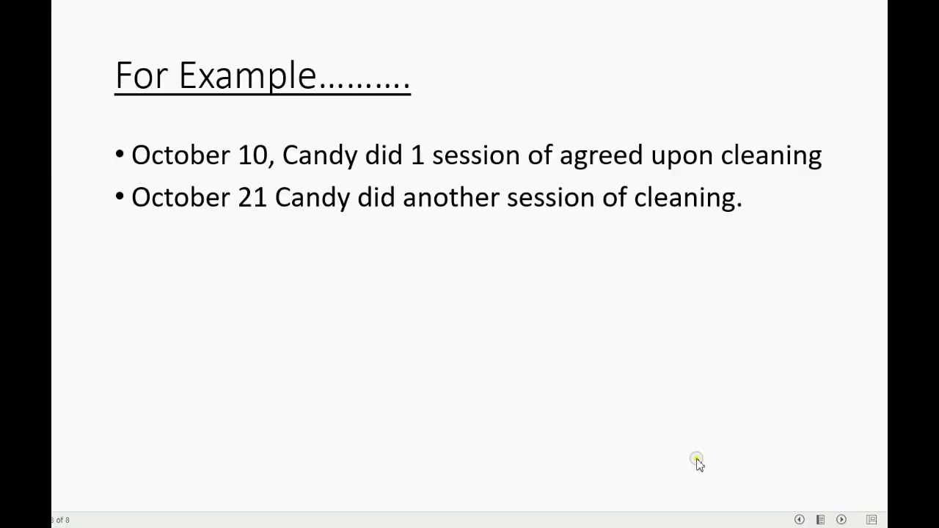
left_click(698, 461)
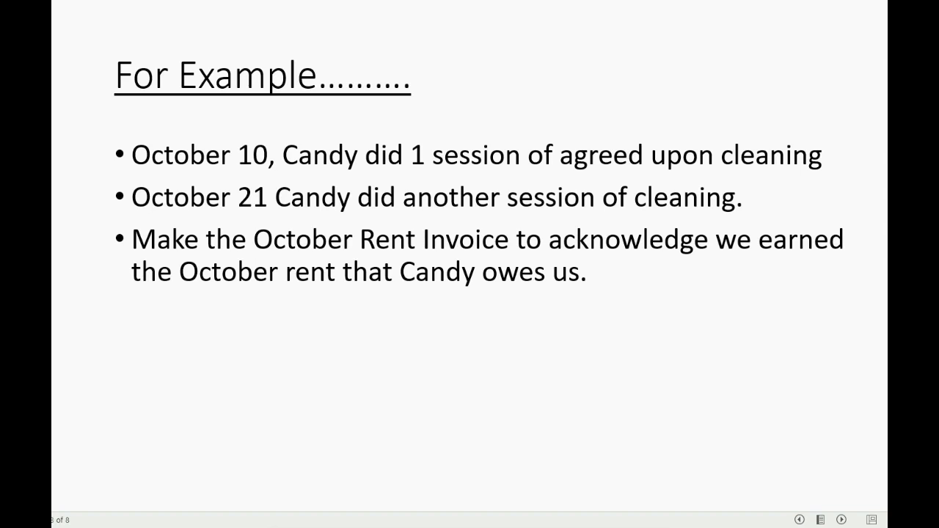
left_click(804, 524)
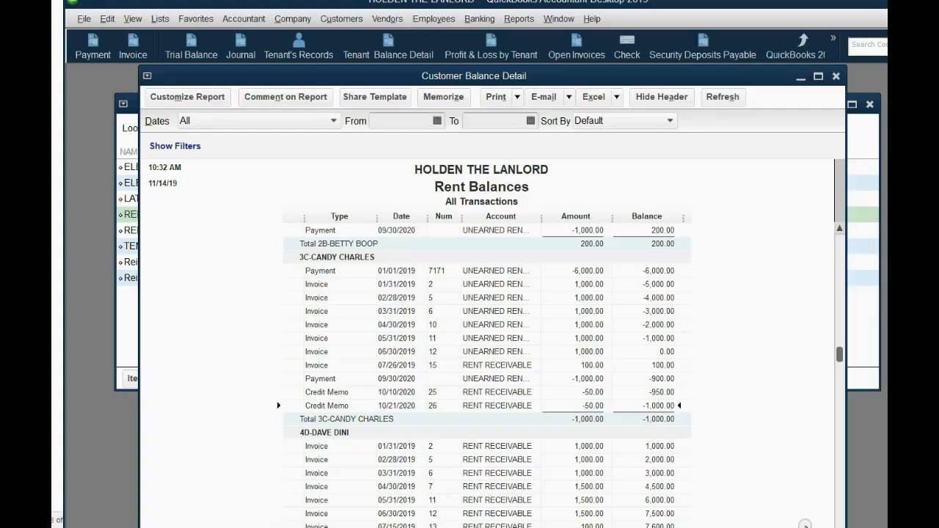
- Create a new invoice dated 10/31/2020 for the 3C tenant of MEADOW LANE
left_click(132, 45)
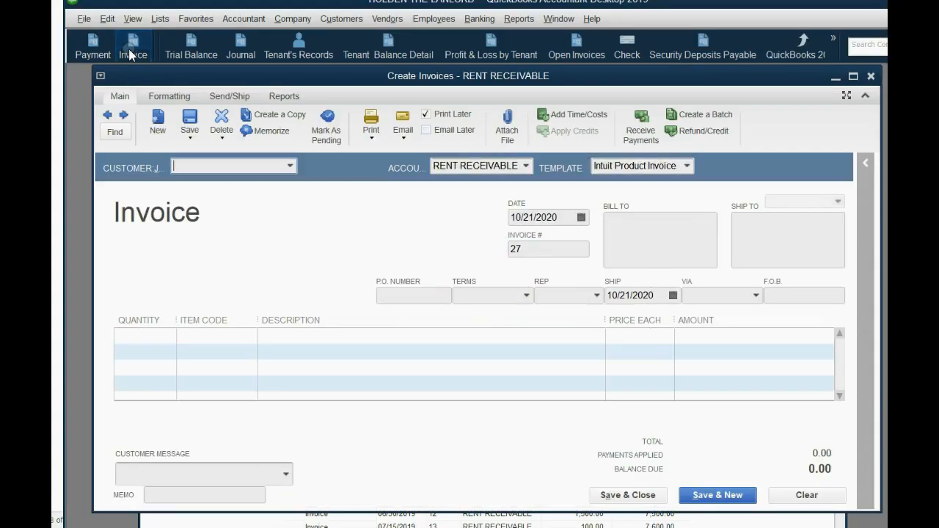
left_click(581, 217)
left_click(624, 352)
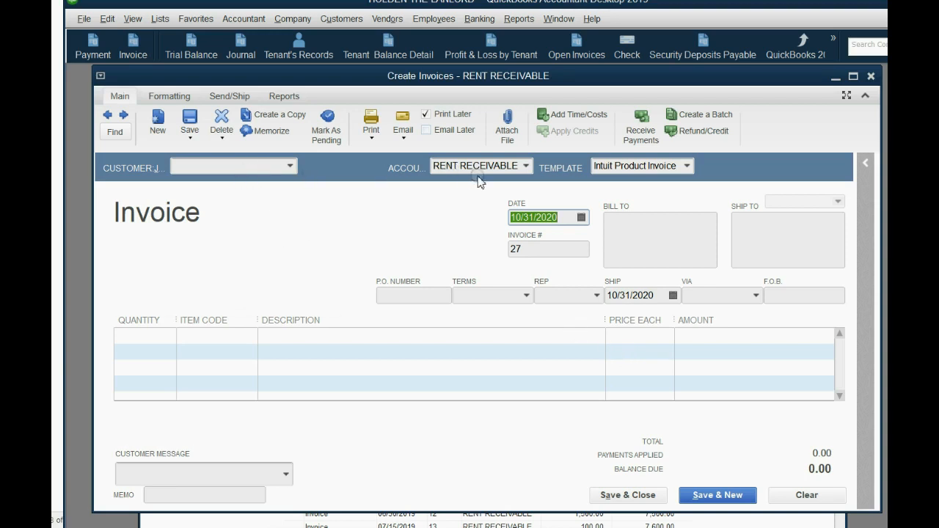
left_click(290, 166)
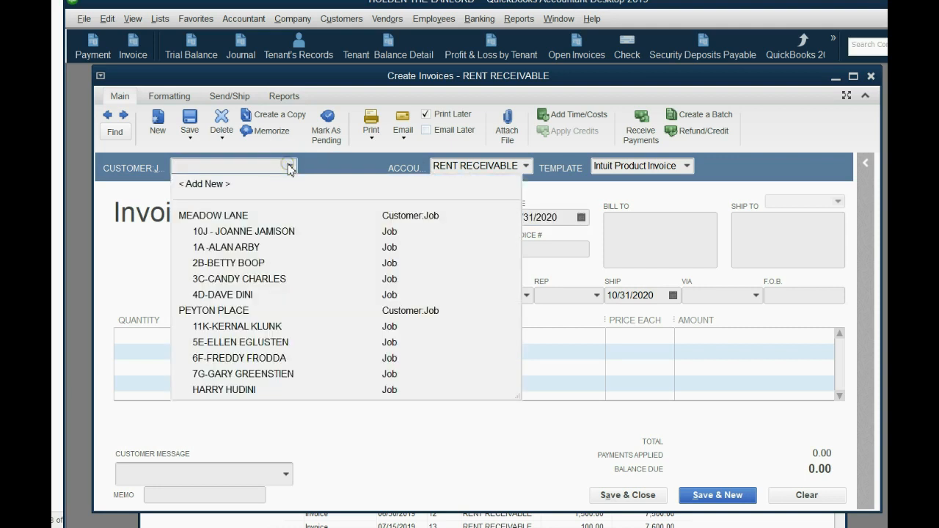
left_click(247, 279)
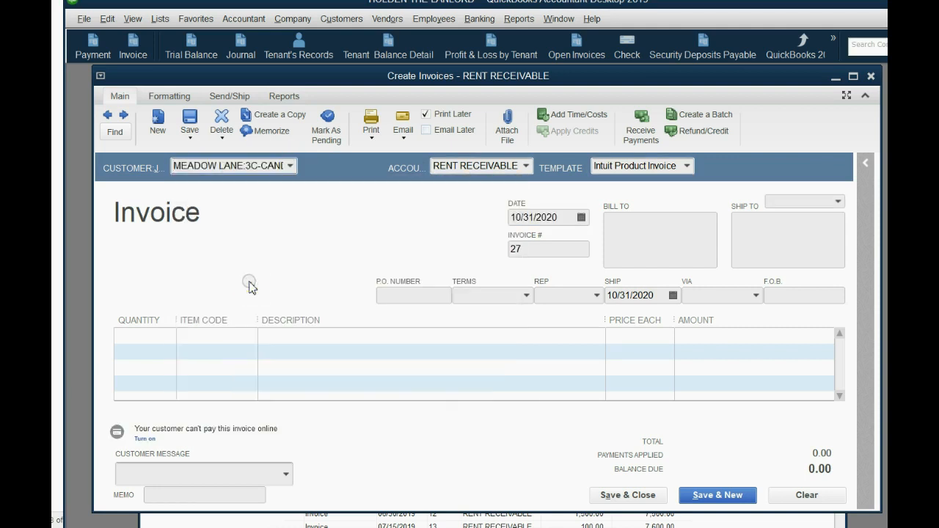
- Add the RENT DUE item to the invoice with an amount of 1,000.00
left_click(252, 335)
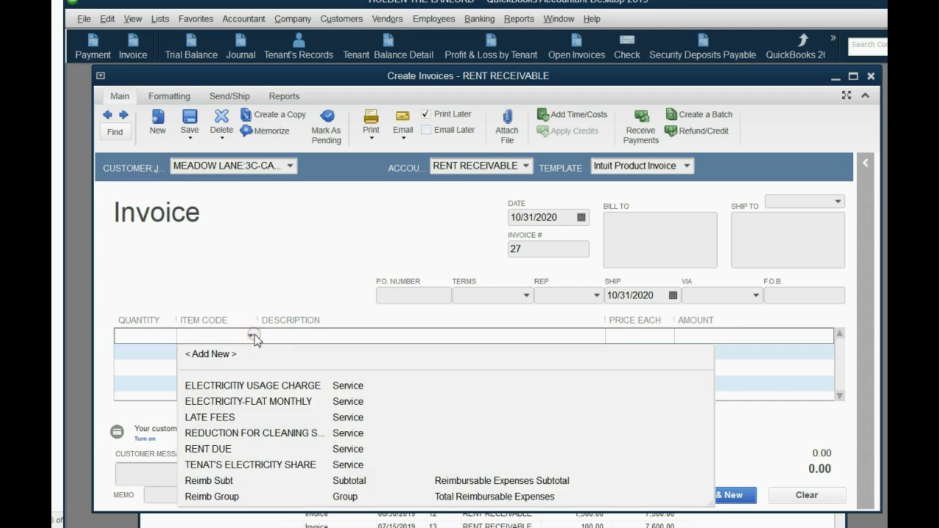
left_click(237, 451)
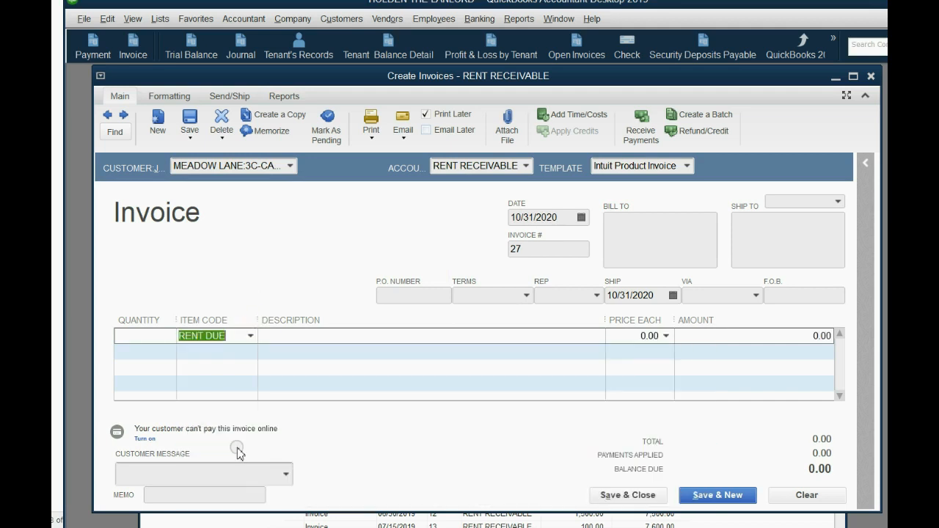
left_click(764, 336)
type("1000")
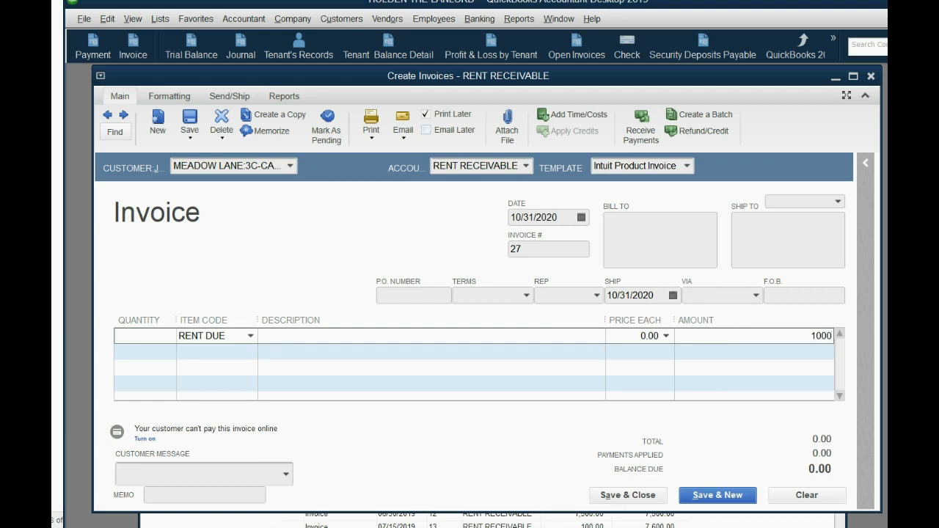
key("Tab")
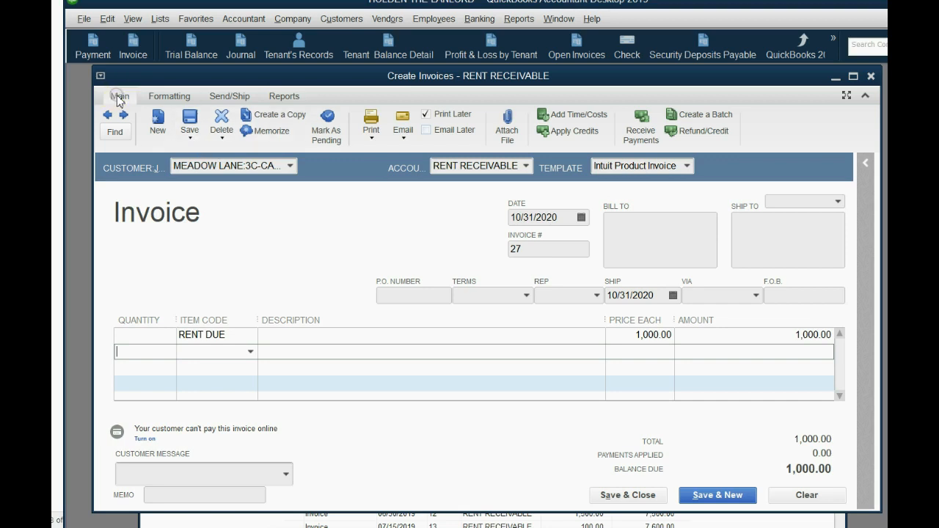
- Record the invoice, apply the tenant's 10/10/2020 and 10/21/2020 credits of 50.00 each, then save and close it
left_click(587, 134)
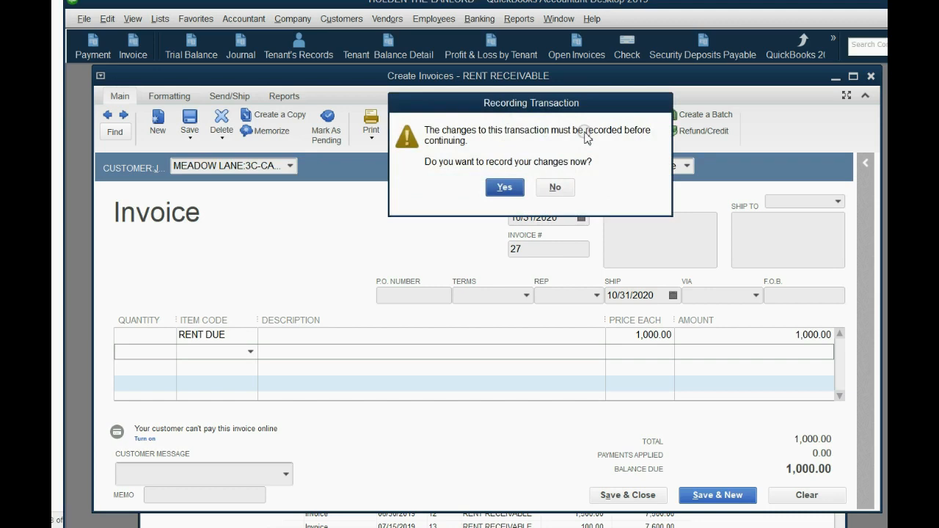
left_click(505, 187)
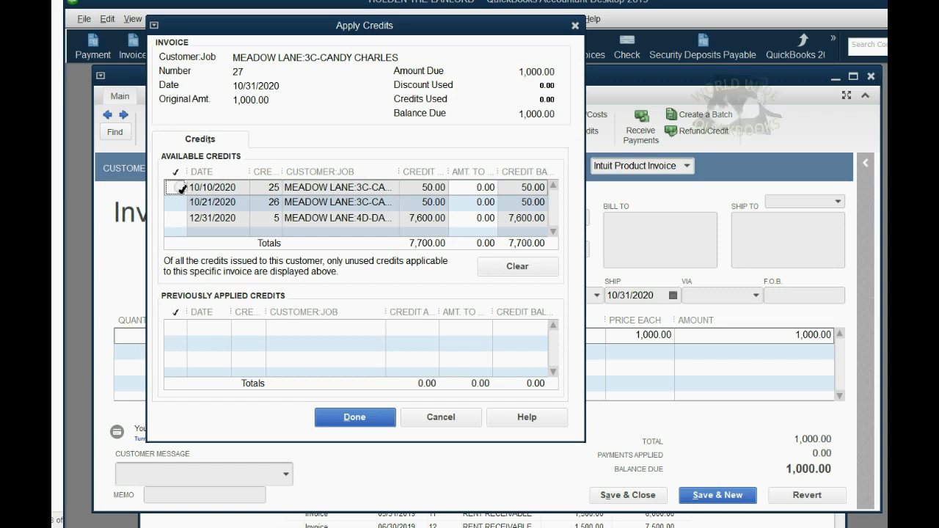
left_click(178, 187)
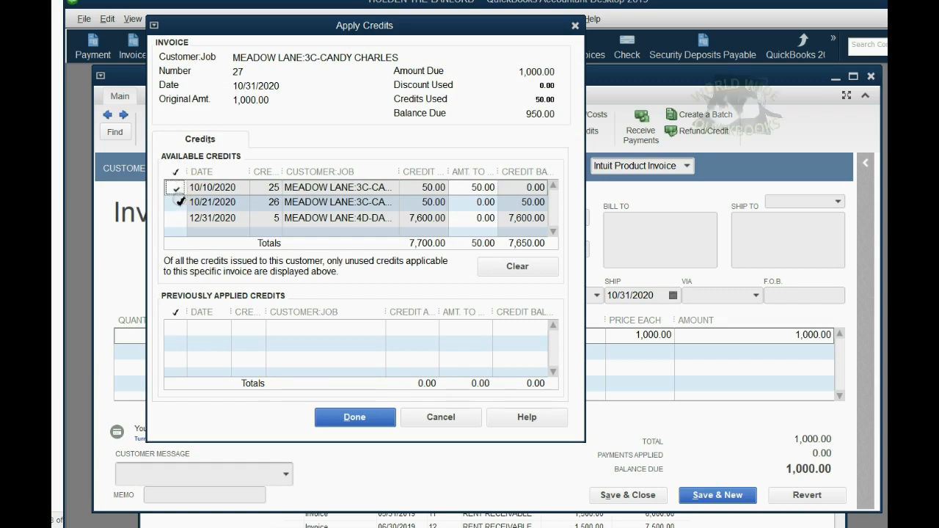
left_click(178, 202)
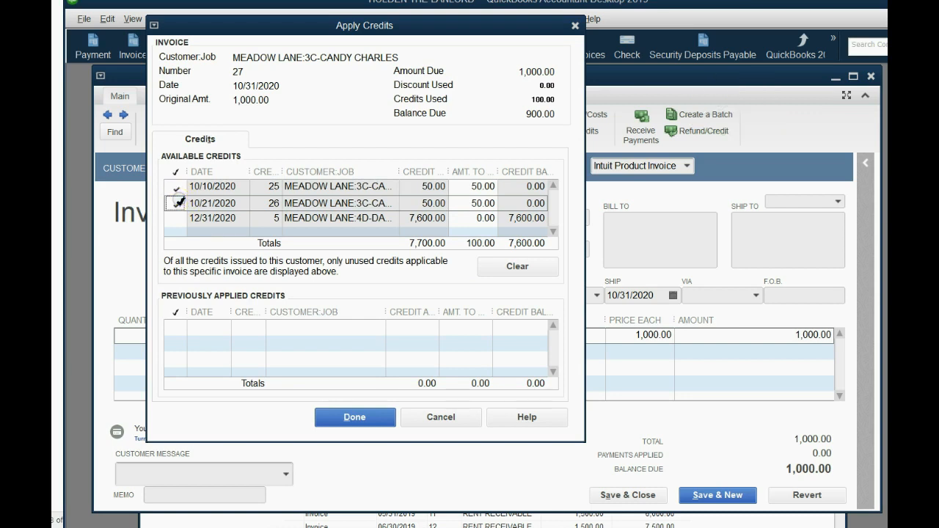
left_click(348, 416)
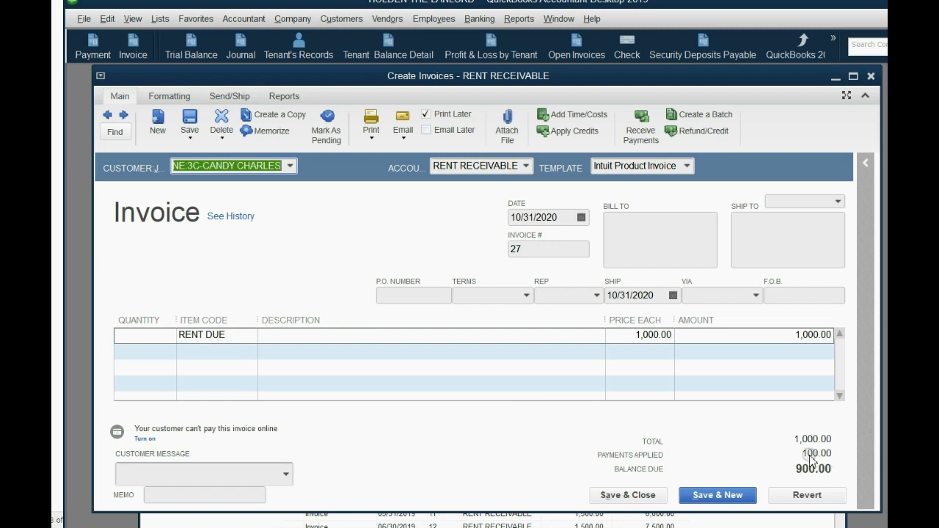
left_click(632, 496)
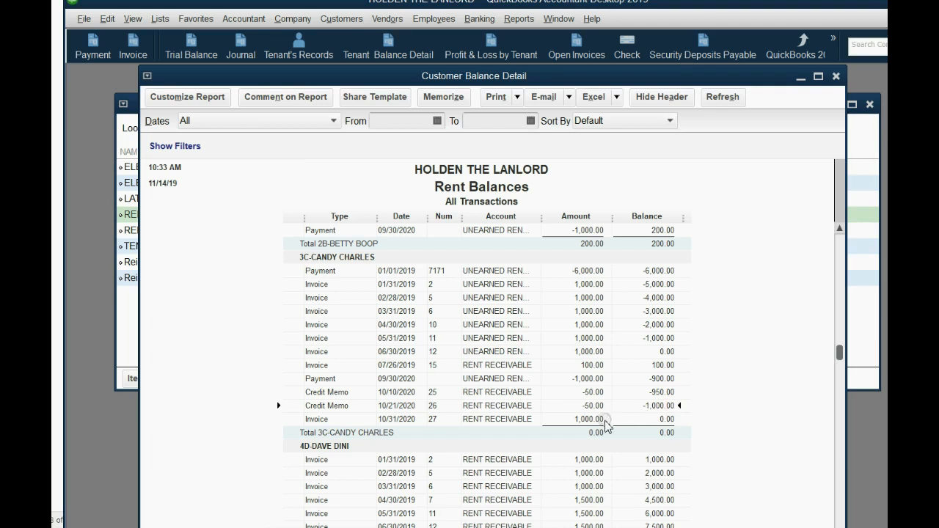
- Review the 3C tenant's two October credit memos and the 10/31/2020 invoice in the Rent Balances report
left_click(663, 418)
left_click(325, 392)
left_click(325, 405)
left_click(320, 422)
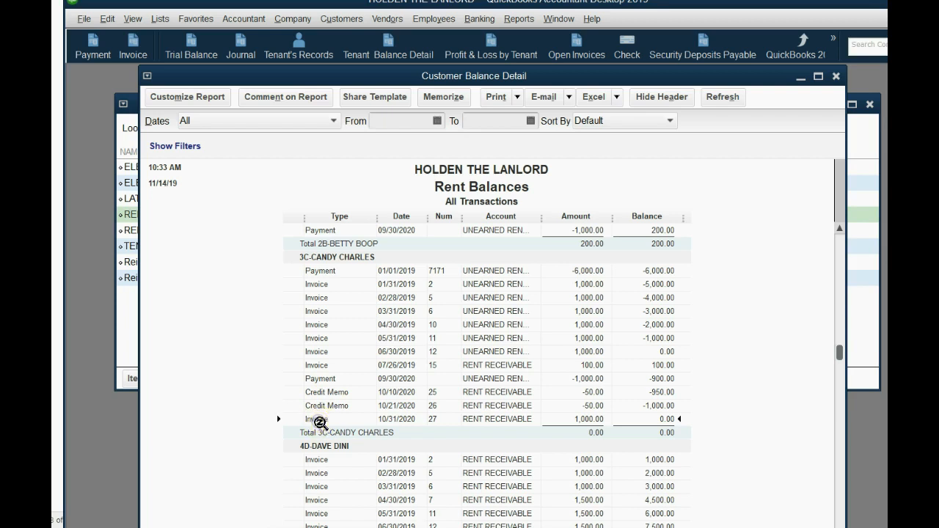